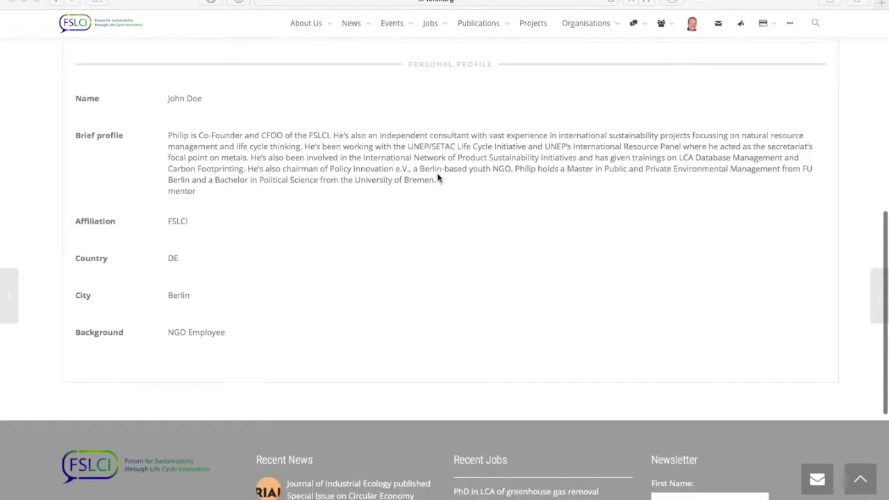
# Step: Review the member's profile page, from the cover image and status to the personal profile details
pyautogui.scroll(4, 438, 177)
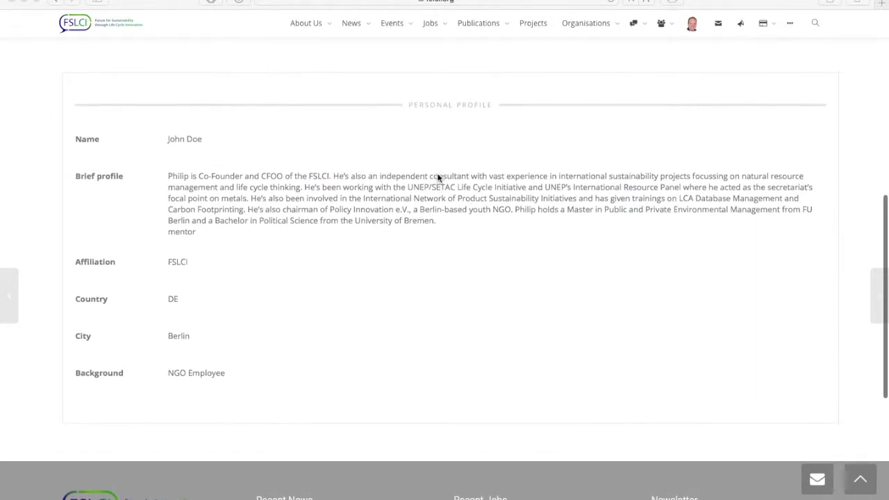
pyautogui.scroll(10, 438, 177)
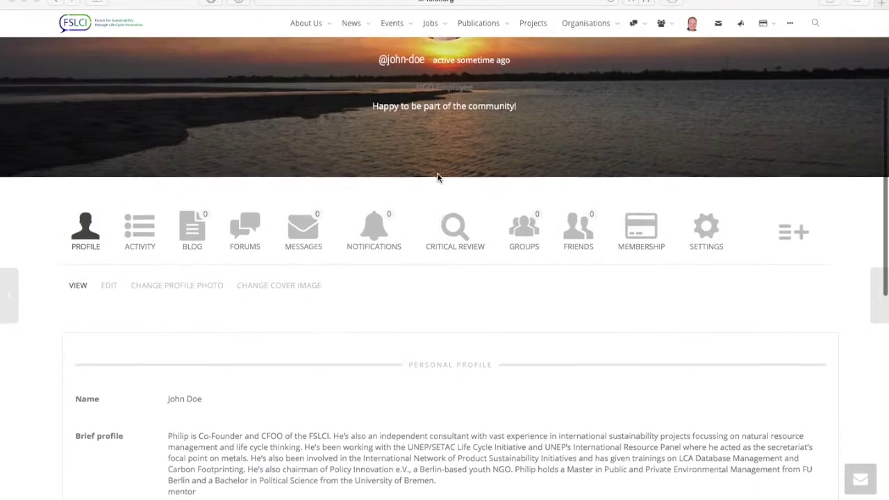
pyautogui.scroll(2, 437, 178)
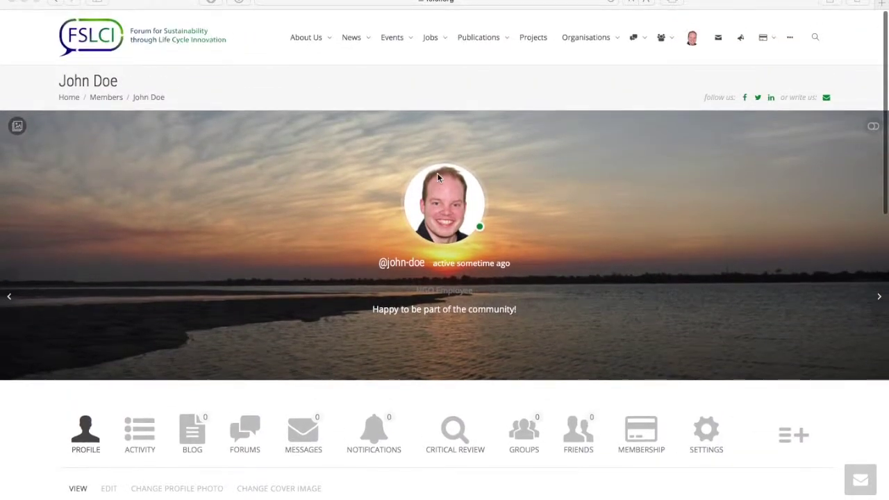
pyautogui.scroll(-6, 298, 294)
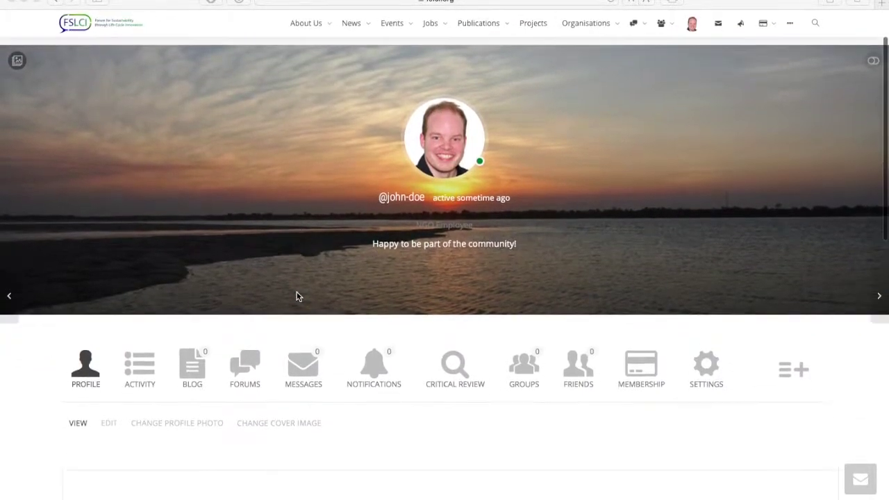
pyautogui.scroll(-3, 298, 297)
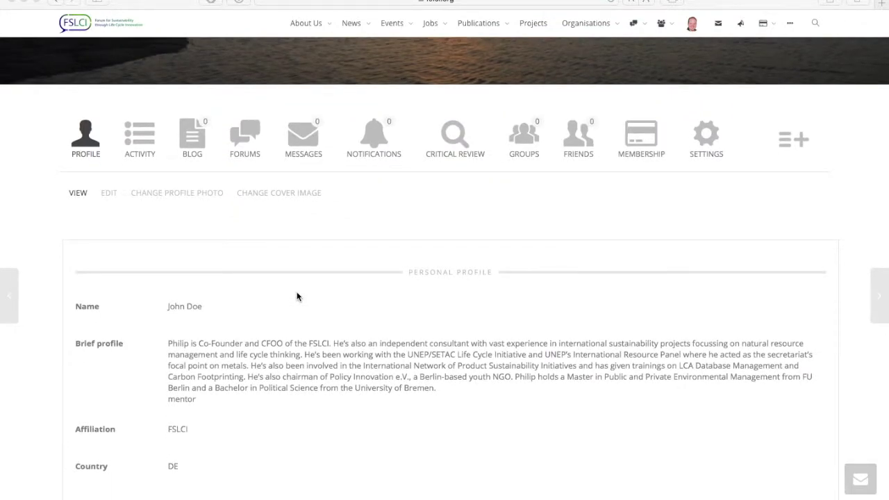
pyautogui.scroll(-2, 298, 297)
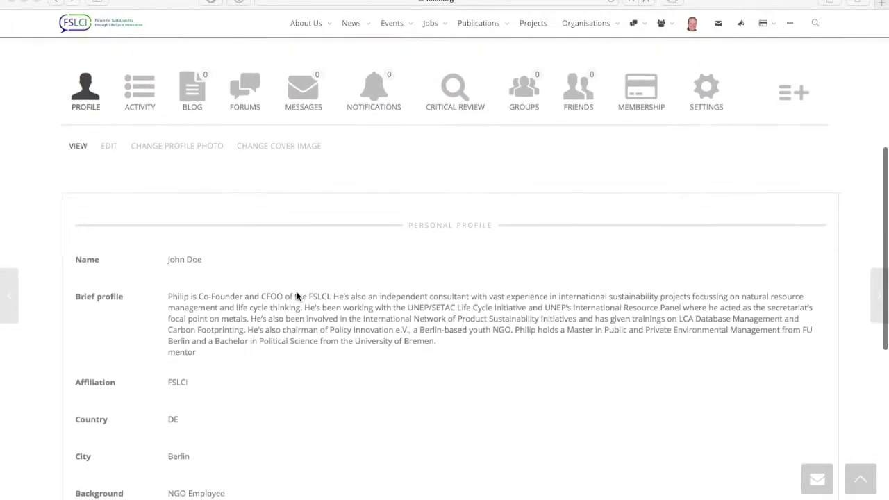
pyautogui.scroll(-1, 298, 297)
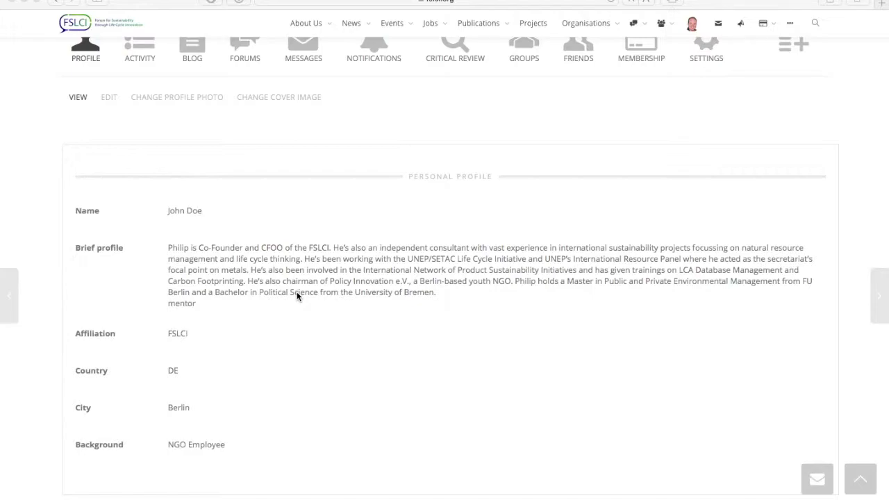
pyautogui.scroll(2, 297, 296)
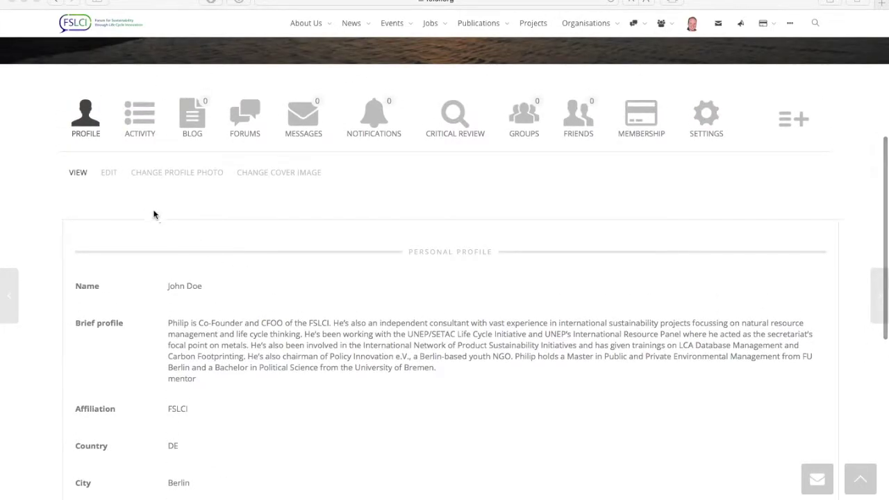
# Step: Open the personal profile for editing and examine its name, brief profile and expertise fields
pyautogui.click(110, 173)
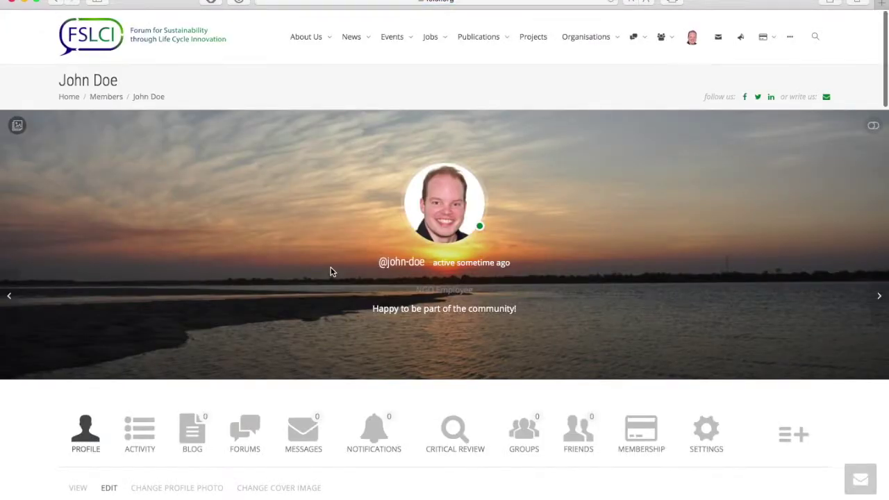
pyautogui.scroll(-7, 331, 271)
pyautogui.scroll(-3, 331, 272)
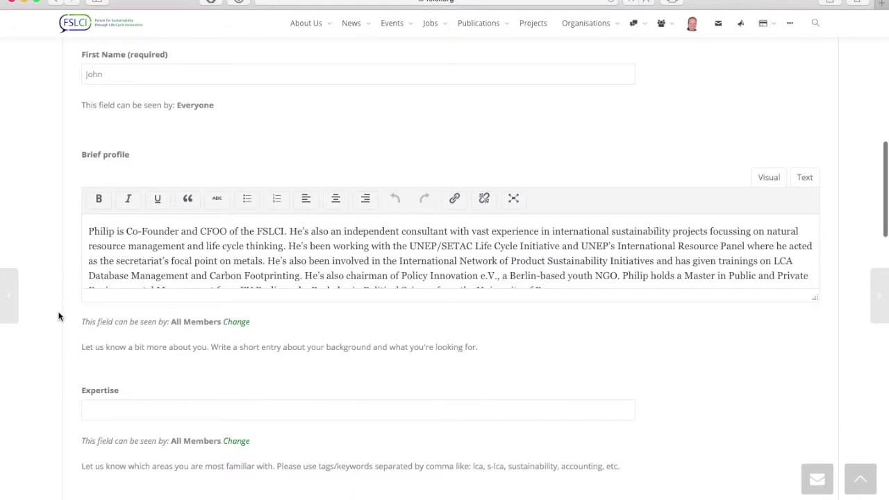
pyautogui.scroll(3, 64, 337)
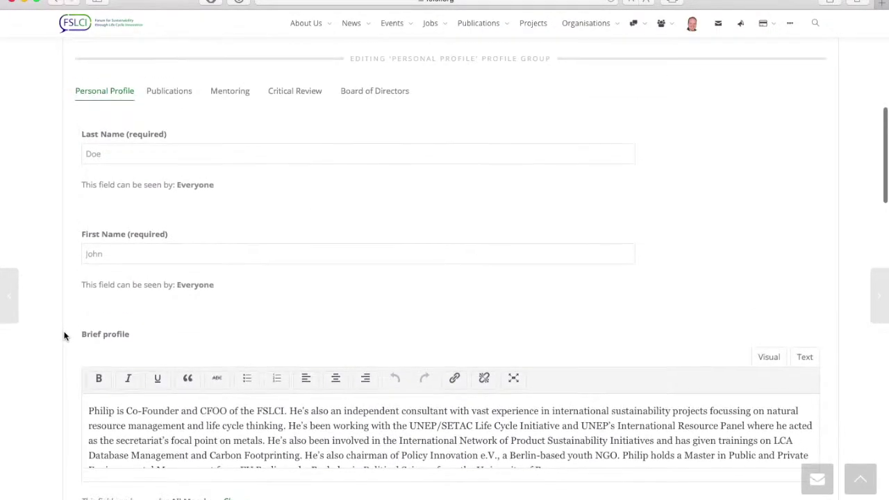
pyautogui.scroll(-5, 75, 322)
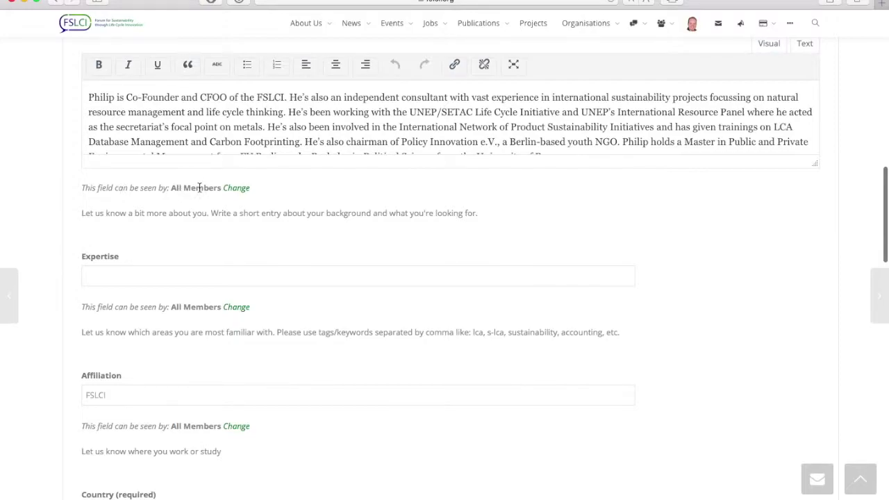
# Step: Try the visibility options Everyone, Only Me and All Members for the brief profile, then choose My Friends and close the options
pyautogui.click(236, 190)
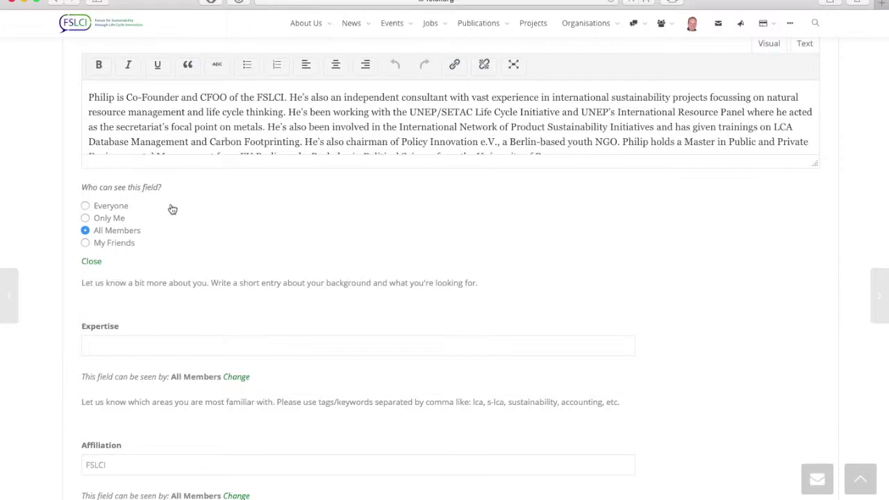
pyautogui.click(108, 208)
pyautogui.click(85, 219)
pyautogui.click(86, 231)
pyautogui.click(86, 244)
pyautogui.scroll(-2, 86, 247)
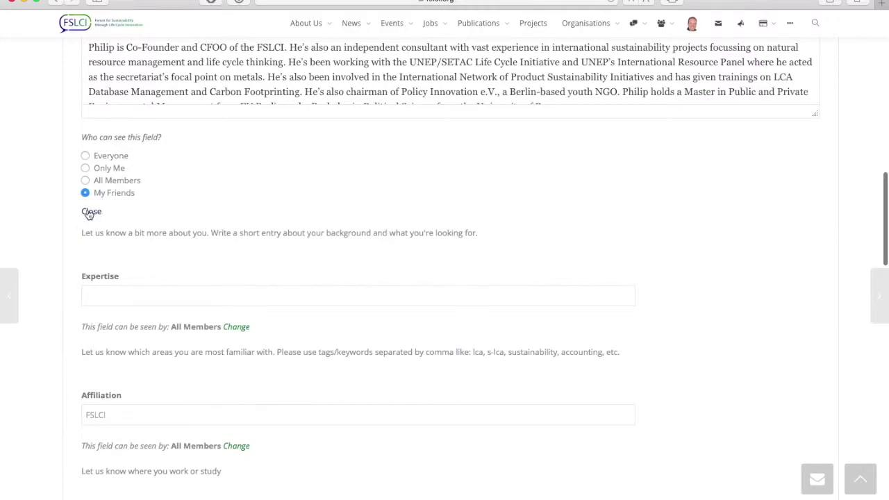
pyautogui.click(87, 213)
# Step: Look through the remaining personal profile fields, from expertise and affiliation to contact details and background
pyautogui.scroll(-1, 48, 297)
pyautogui.scroll(-8, 48, 297)
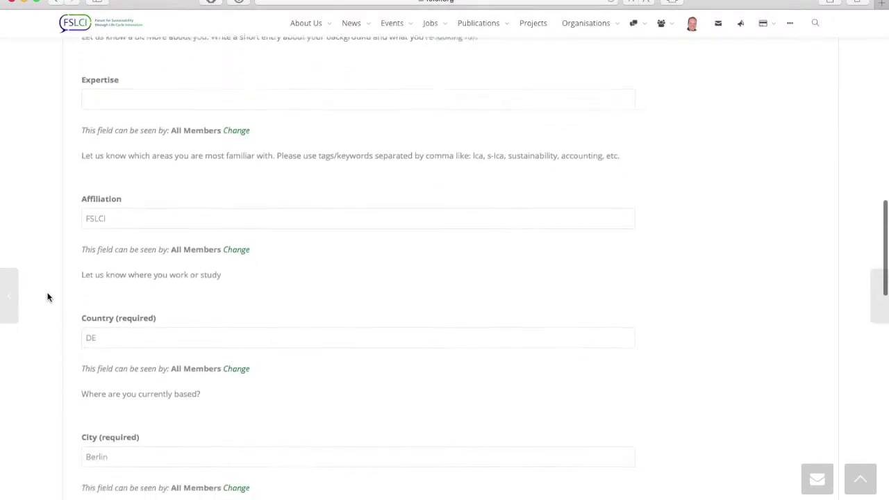
pyautogui.scroll(-8, 48, 298)
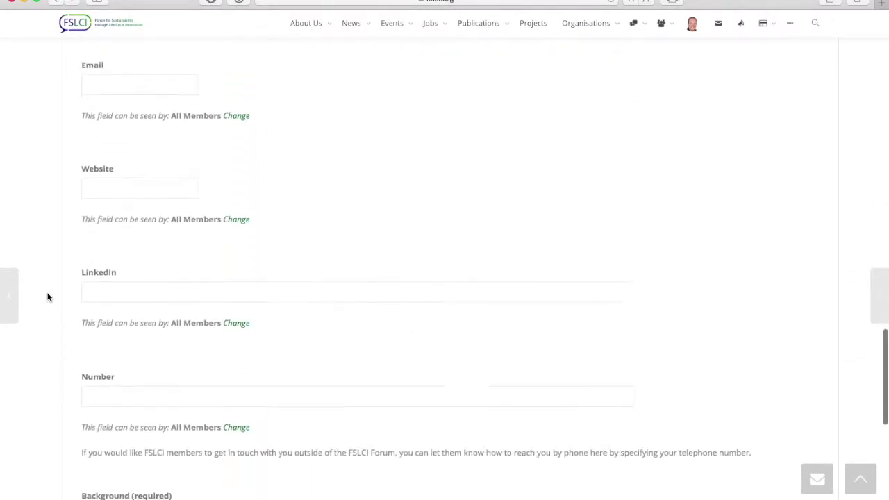
pyautogui.scroll(20, 48, 297)
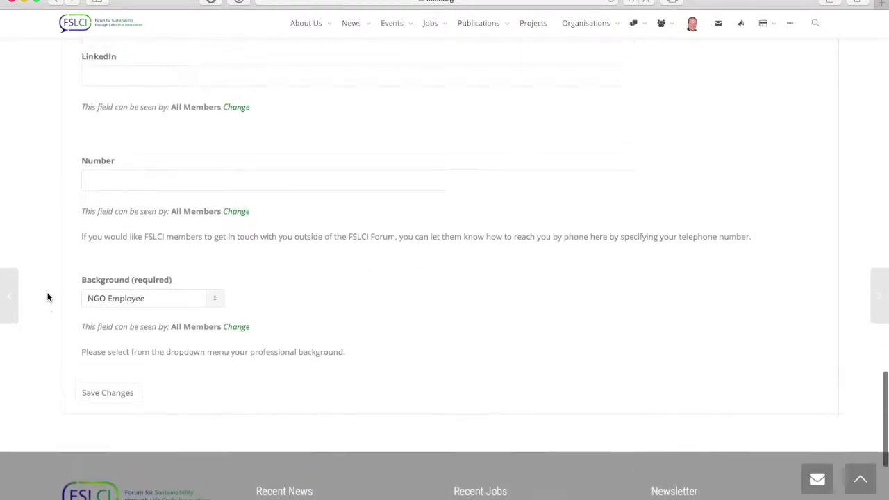
pyautogui.scroll(5, 48, 297)
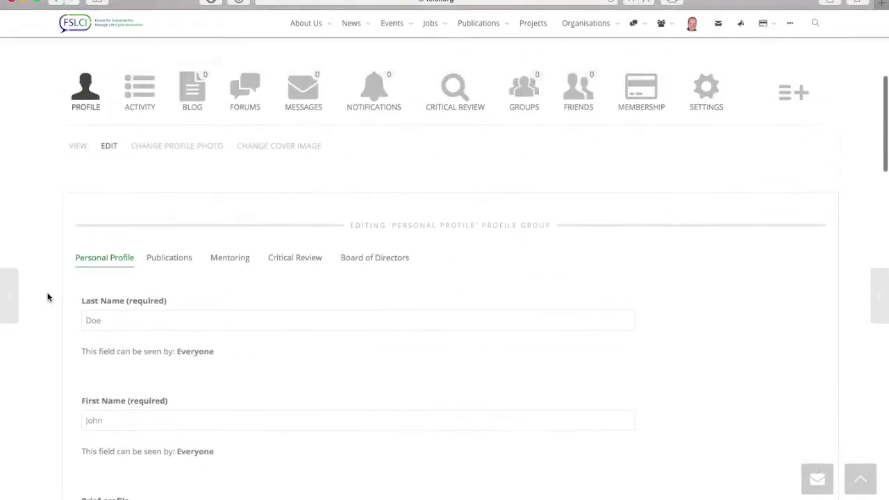
pyautogui.scroll(-2, 48, 297)
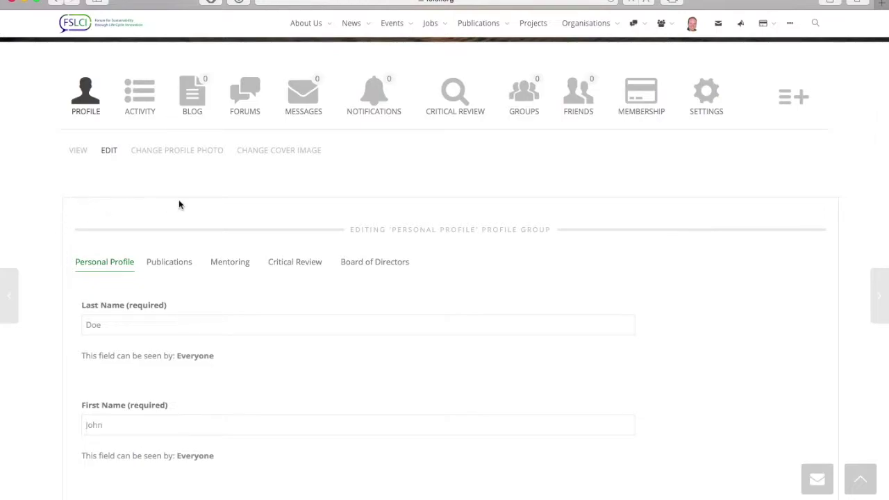
# Step: Leave the profile form without saving the changes and open the account's profile visibility settings
pyautogui.click(709, 98)
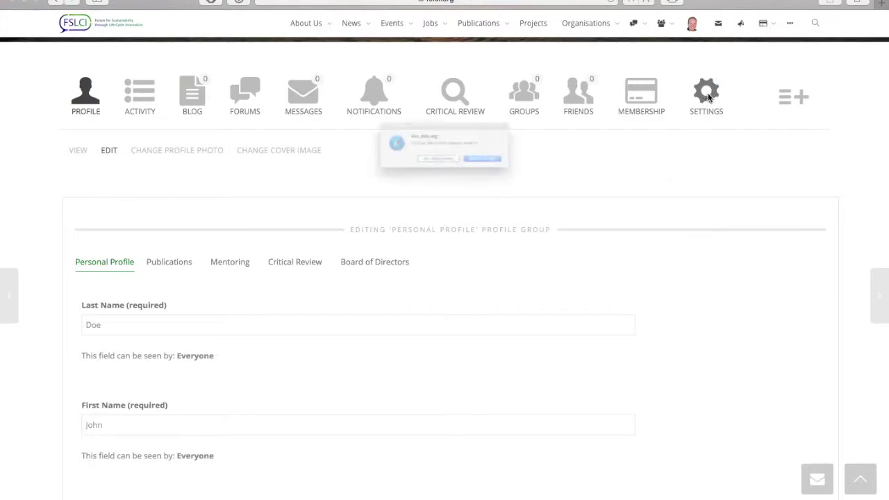
pyautogui.click(533, 173)
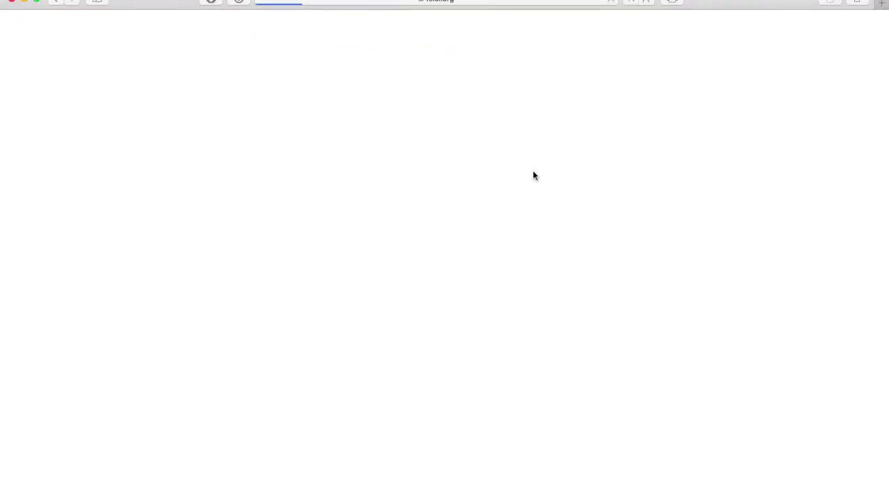
pyautogui.scroll(-10, 370, 273)
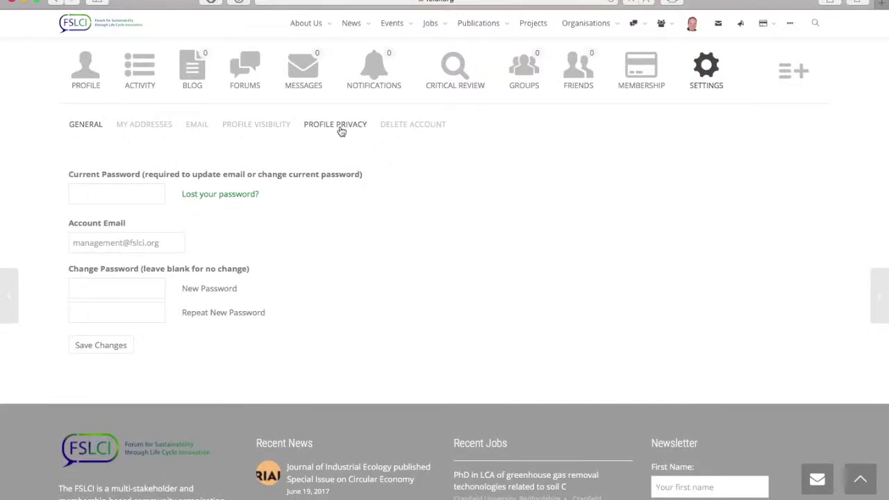
pyautogui.click(267, 123)
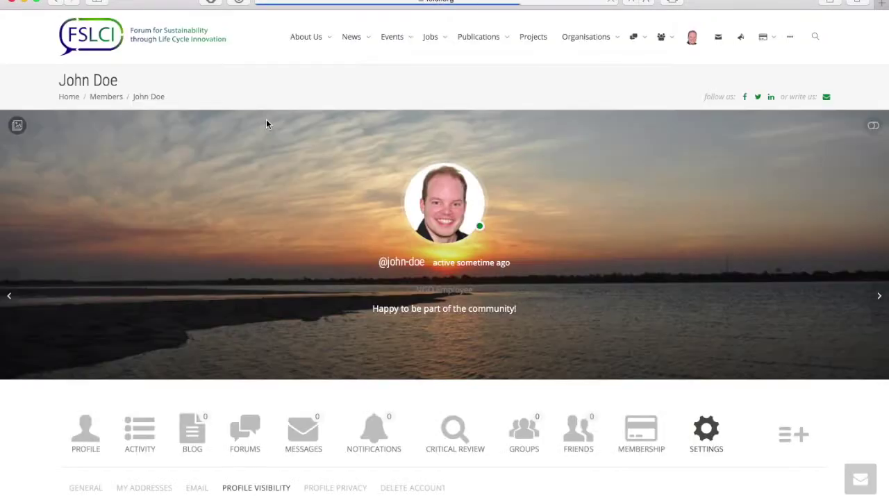
# Step: Examine the visibility settings of all profile fields and the choices available for the brief profile
pyautogui.scroll(-10, 228, 287)
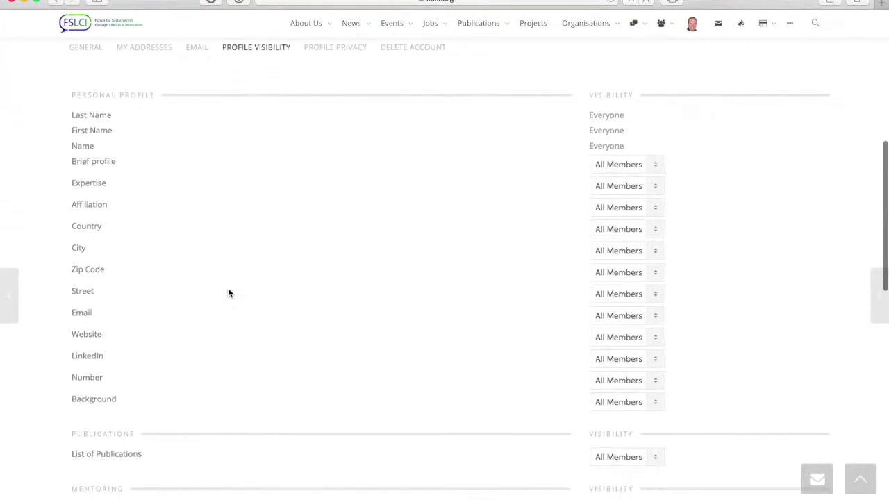
pyautogui.scroll(1, 228, 292)
pyautogui.scroll(-2, 227, 292)
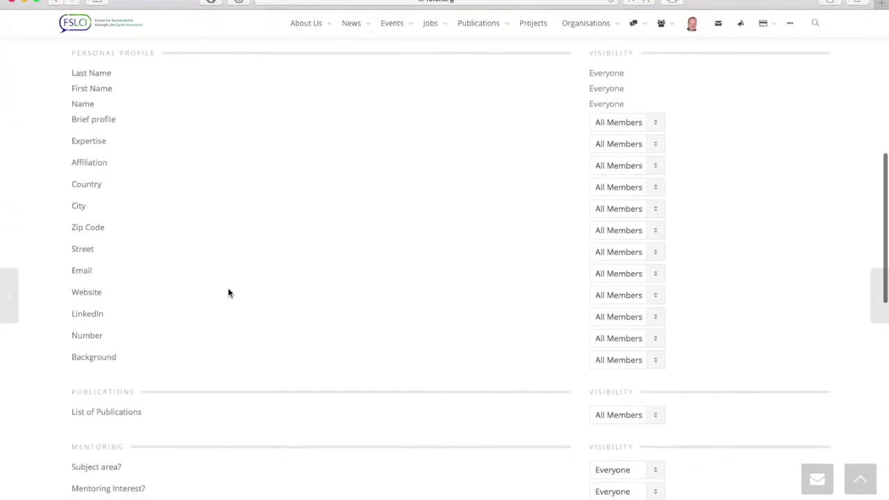
pyautogui.scroll(-5, 228, 292)
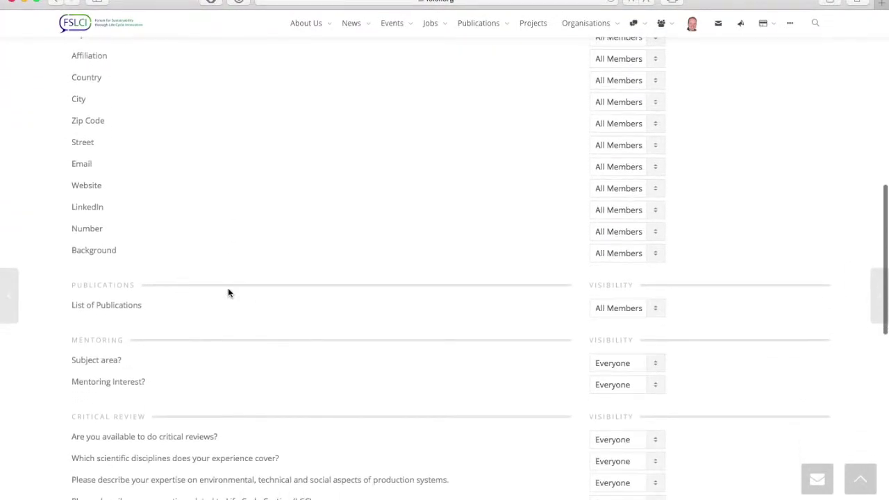
pyautogui.scroll(-5, 228, 287)
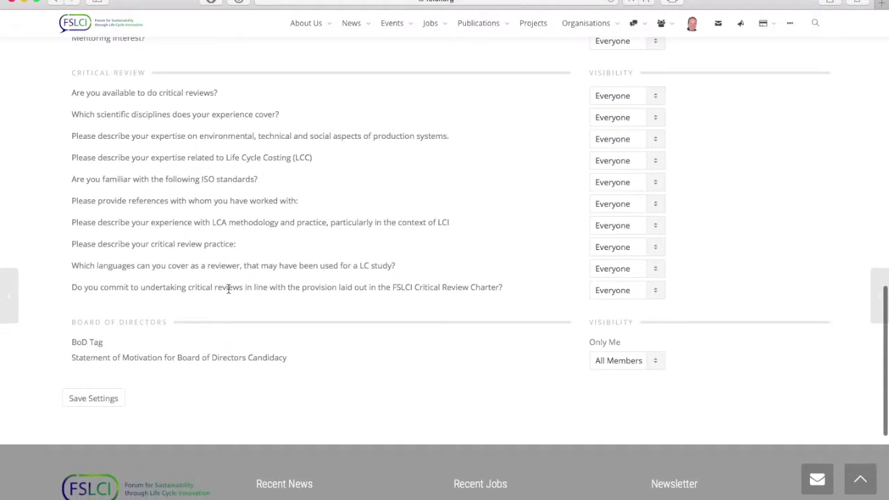
pyautogui.scroll(2, 228, 287)
pyautogui.scroll(10, 228, 288)
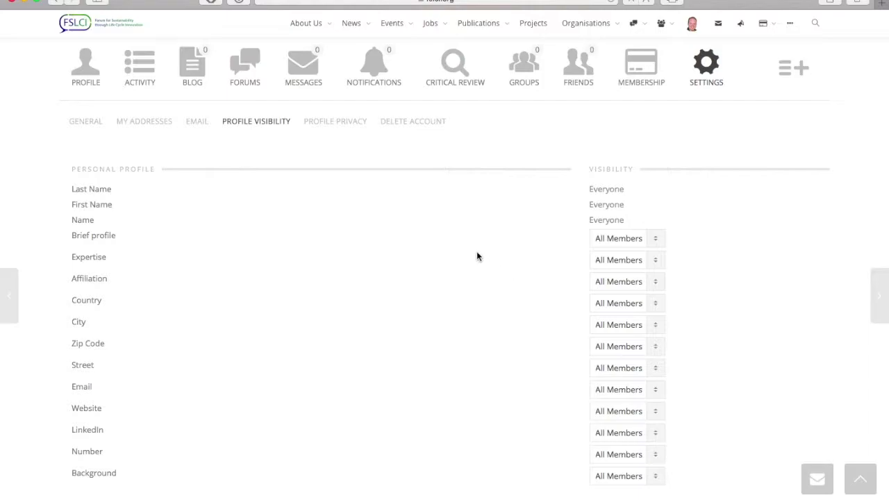
pyautogui.click(655, 241)
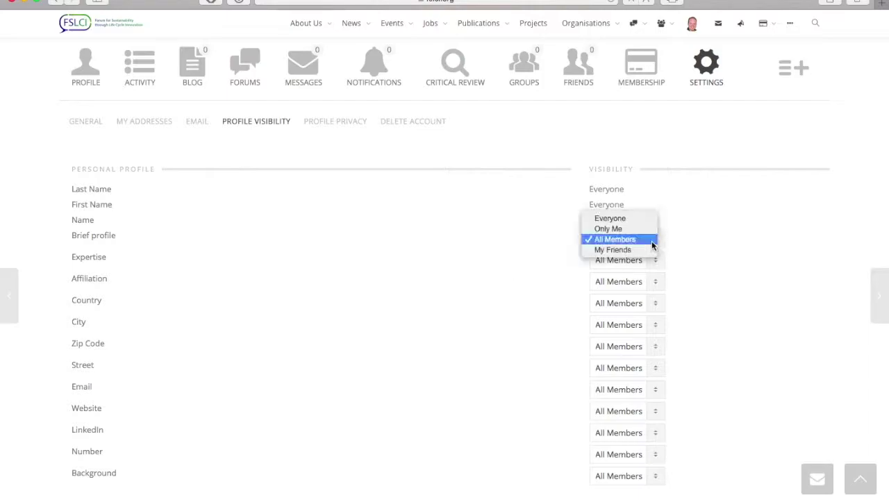
pyautogui.click(703, 231)
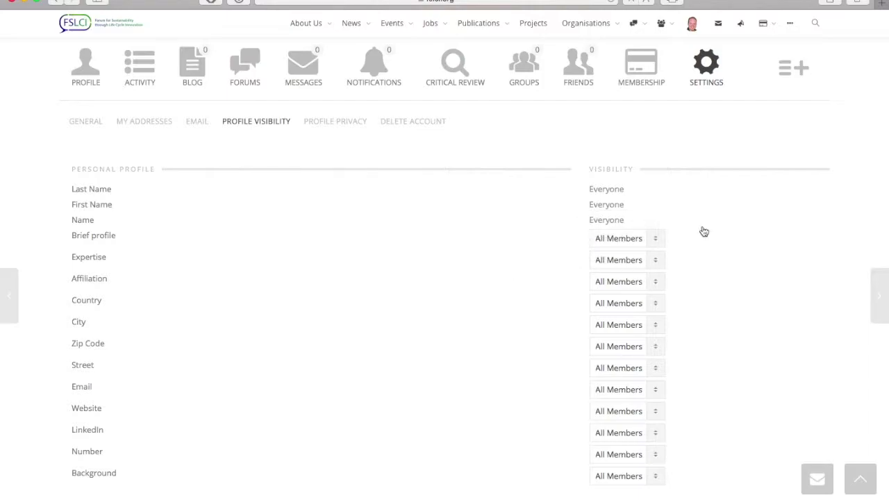
# Step: Open the profile privacy settings and set listing in the members directory to No
pyautogui.scroll(2, 374, 181)
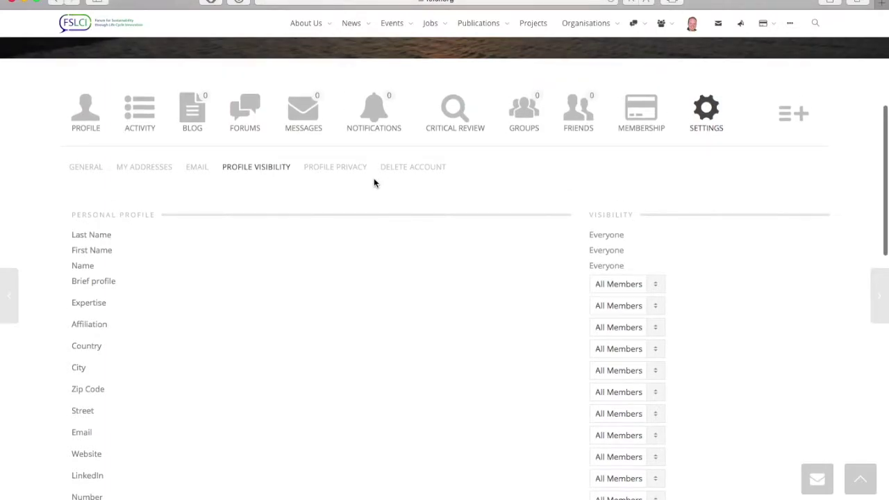
pyautogui.click(337, 168)
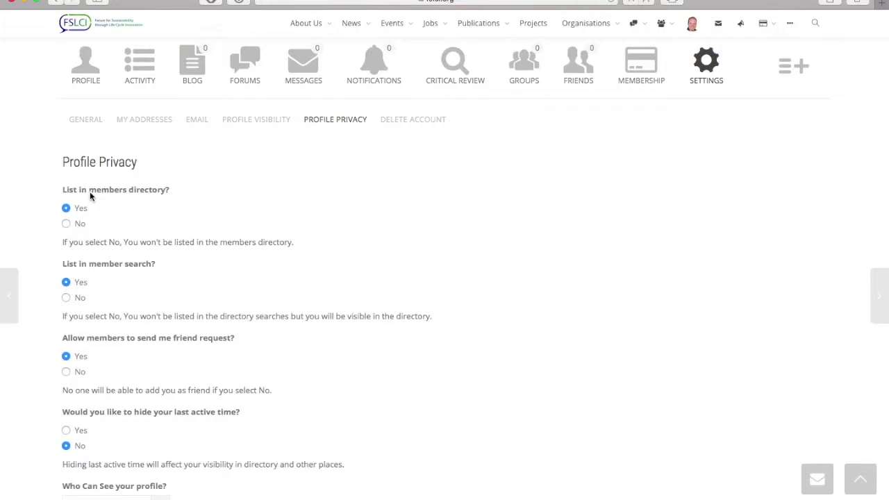
pyautogui.click(66, 224)
# Step: Examine the privacy options for member search, friend requests, last active time, and who can see the profile and friends
pyautogui.scroll(-3, 232, 221)
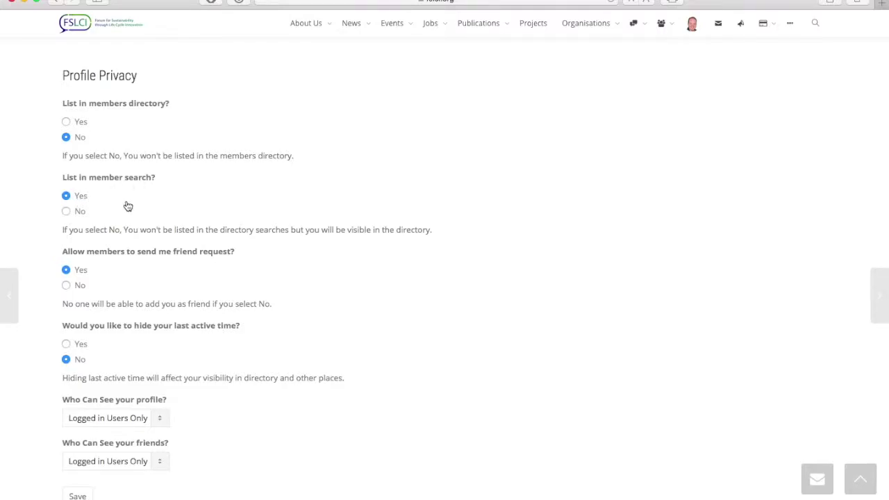
pyautogui.scroll(-3, 128, 204)
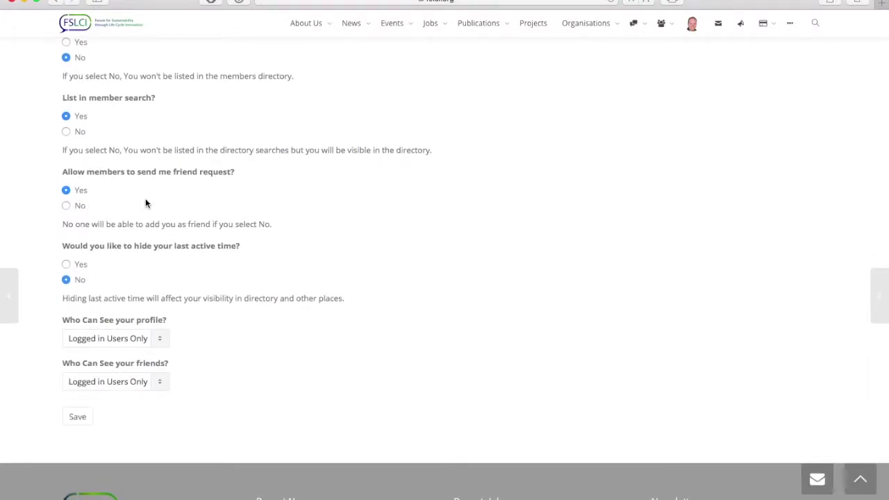
pyautogui.scroll(-2, 145, 198)
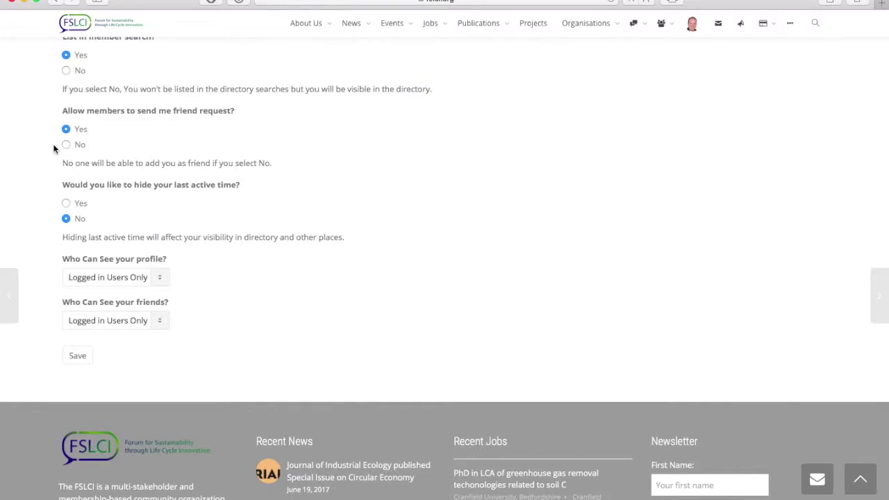
pyautogui.scroll(2, 55, 149)
pyautogui.scroll(3, 55, 148)
pyautogui.scroll(-5, 54, 149)
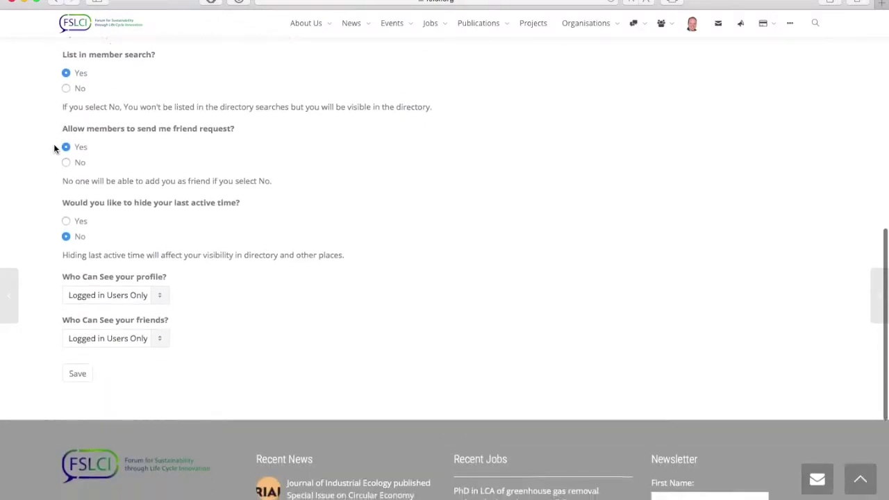
pyautogui.scroll(-3, 54, 144)
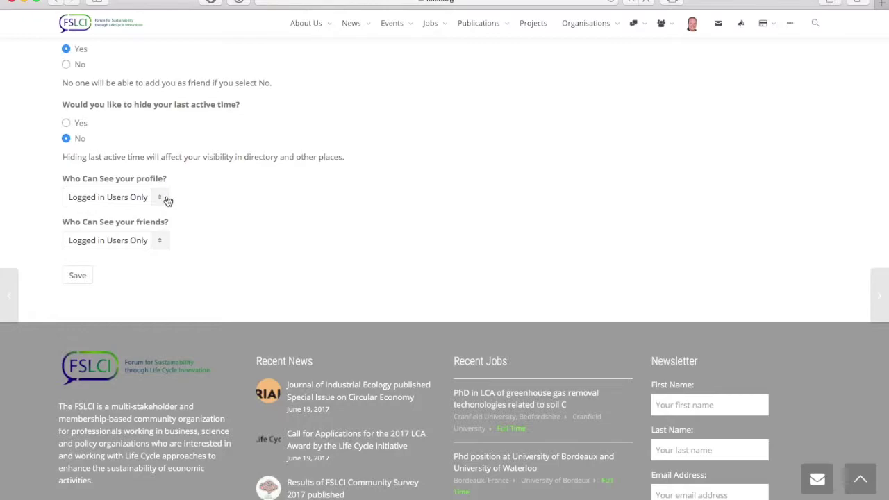
# Step: Compare the available settings sections with the profile privacy options, down to who can see the profile and friends
pyautogui.scroll(10, 166, 199)
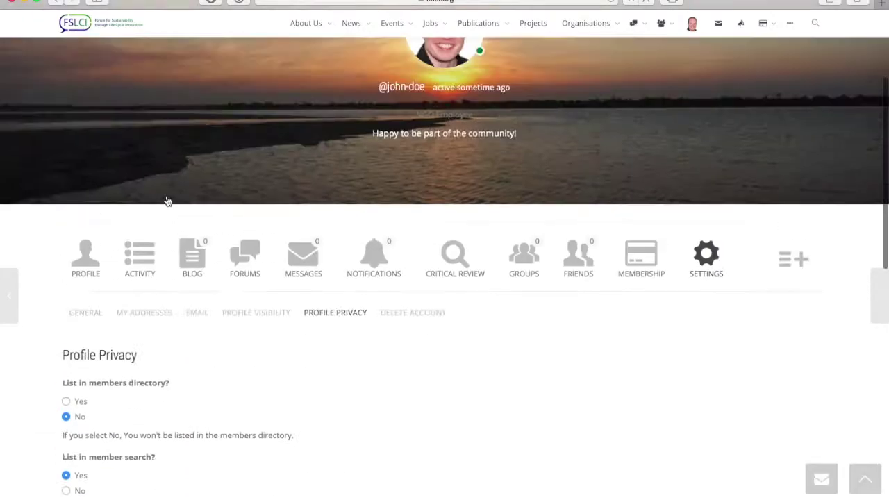
pyautogui.scroll(-5, 166, 199)
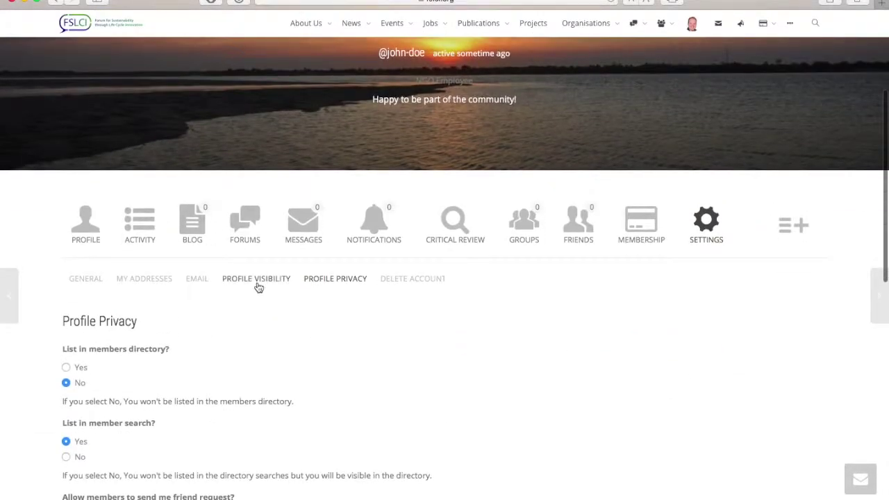
pyautogui.scroll(-10, 342, 289)
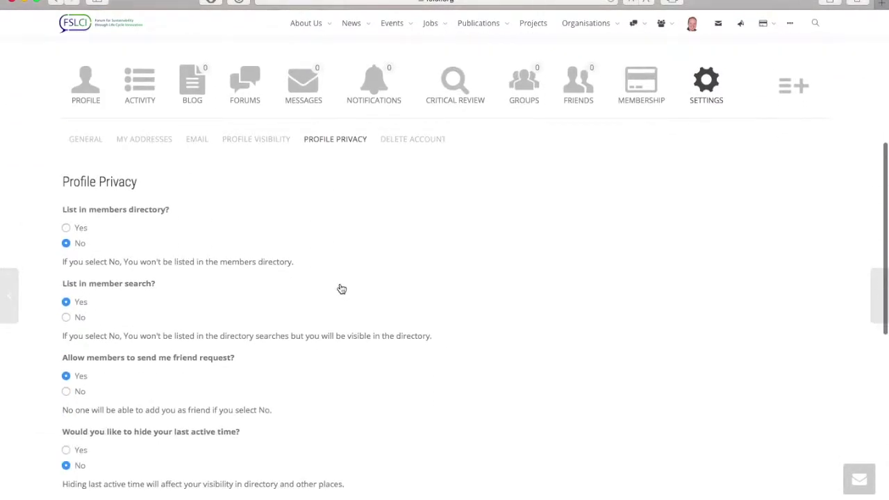
pyautogui.scroll(4, 342, 289)
pyautogui.scroll(1, 341, 285)
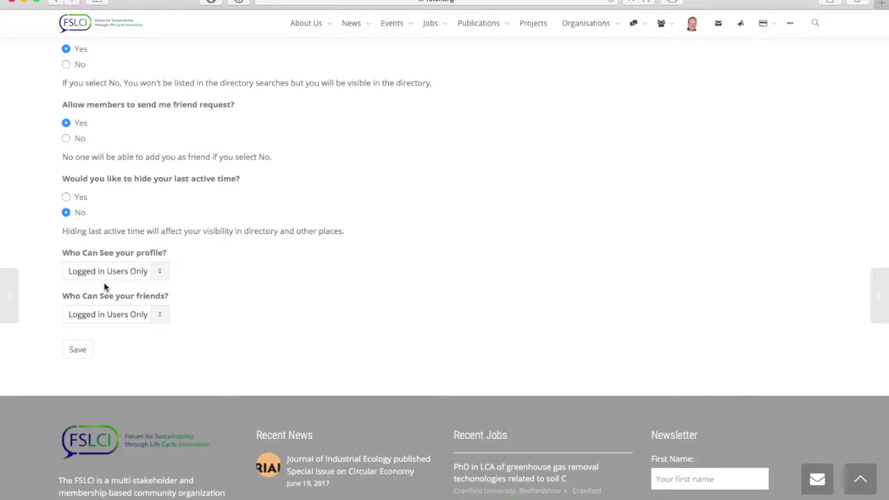
pyautogui.scroll(1, 271, 242)
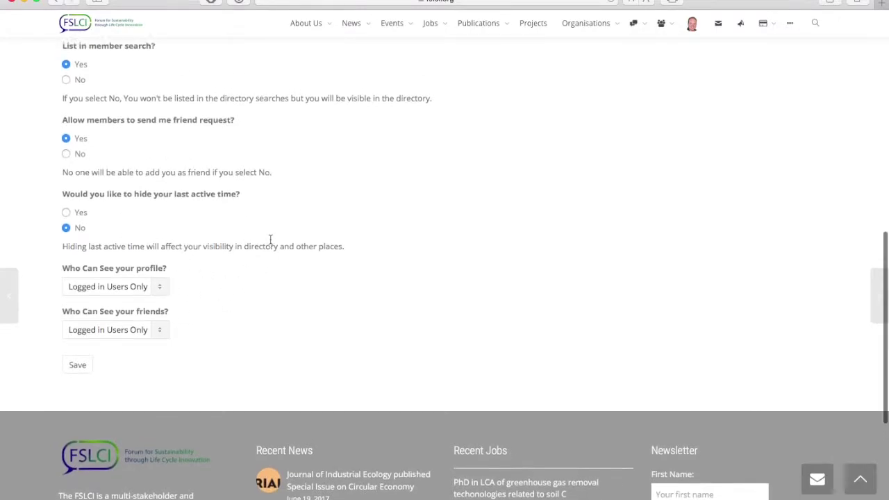
pyautogui.scroll(1, 271, 244)
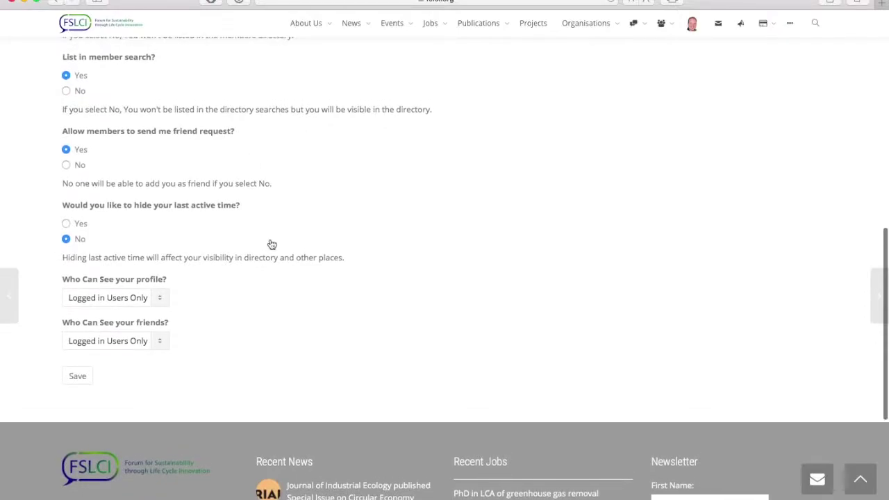
pyautogui.scroll(-2, 272, 245)
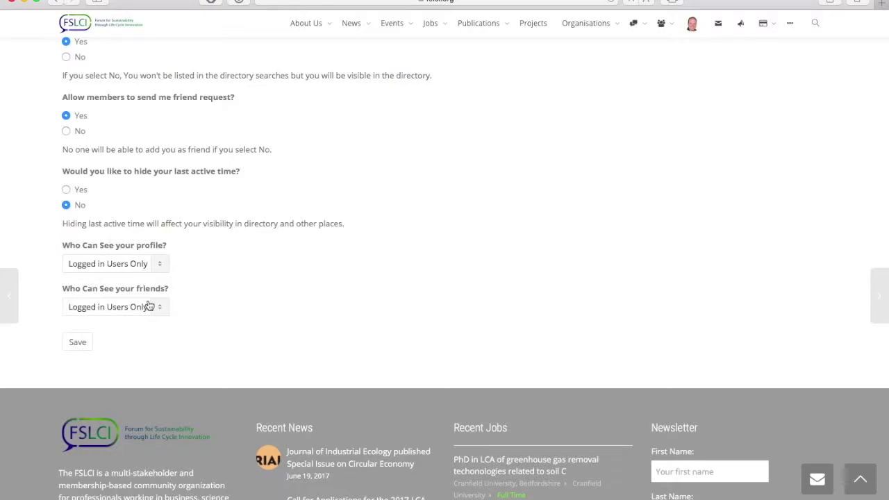
# Step: Check the audience choices for who can see the profile and who can see the friends without picking another one
pyautogui.click(163, 264)
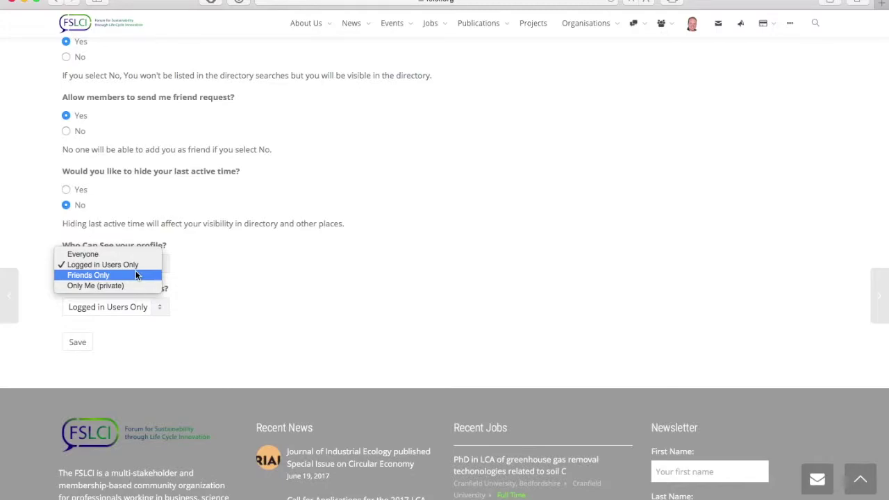
pyautogui.click(212, 282)
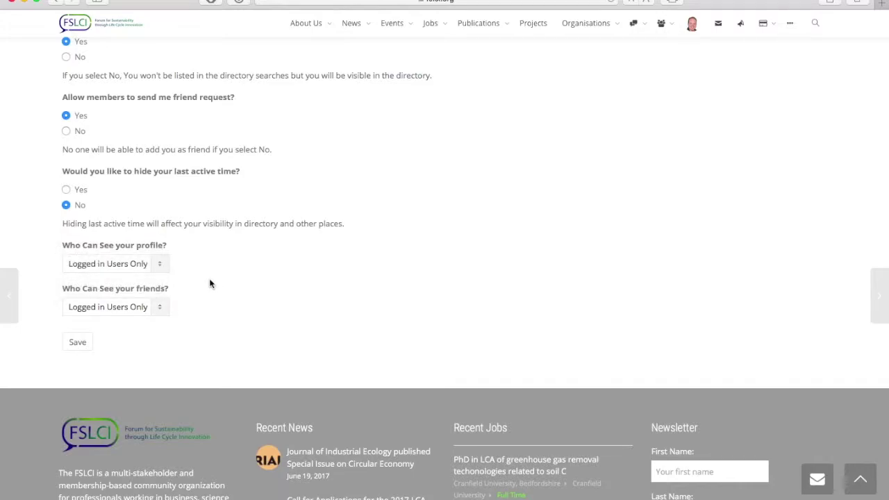
pyautogui.scroll(-2, 212, 284)
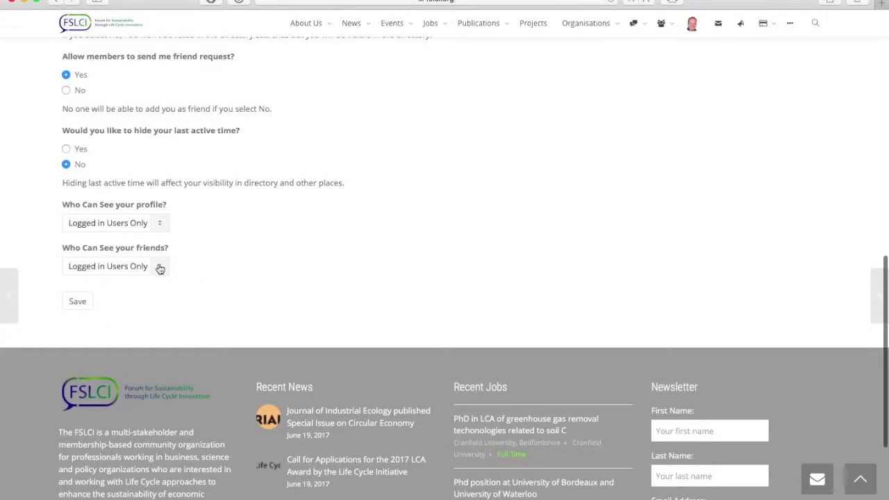
pyautogui.click(159, 267)
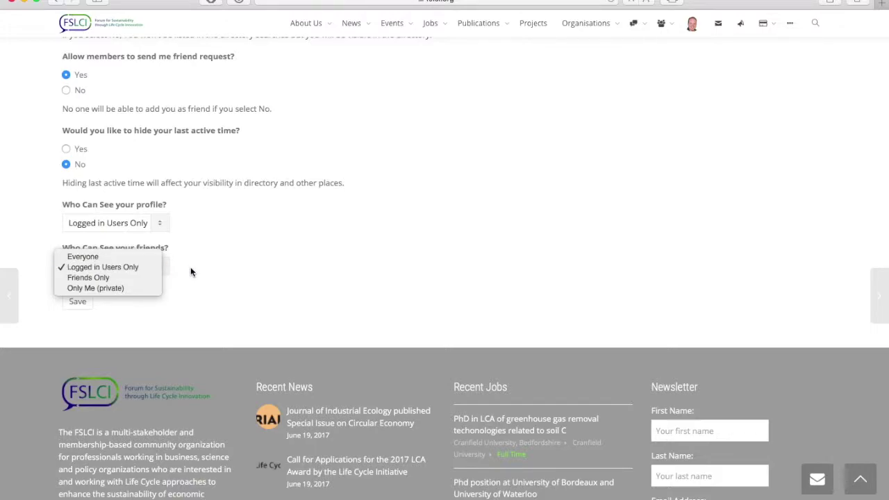
pyautogui.click(190, 267)
# Step: Review the whole profile privacy page once more and return to the member's profile header
pyautogui.scroll(5, 271, 261)
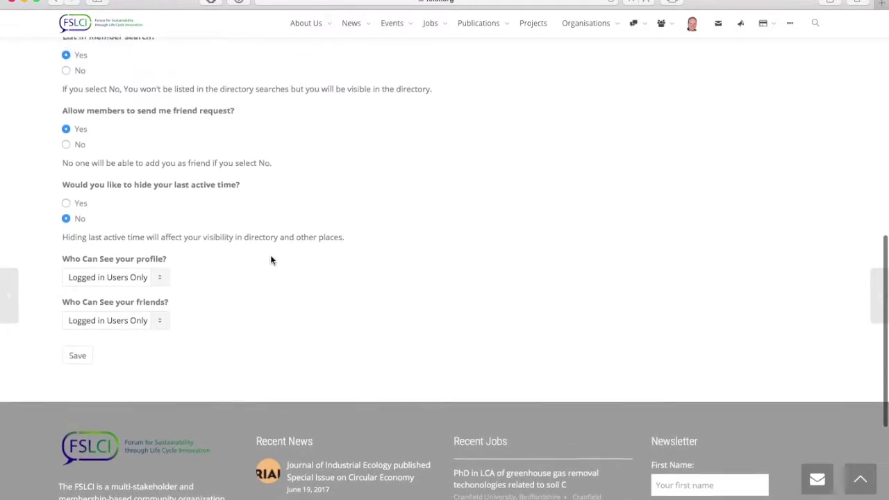
pyautogui.scroll(4, 271, 261)
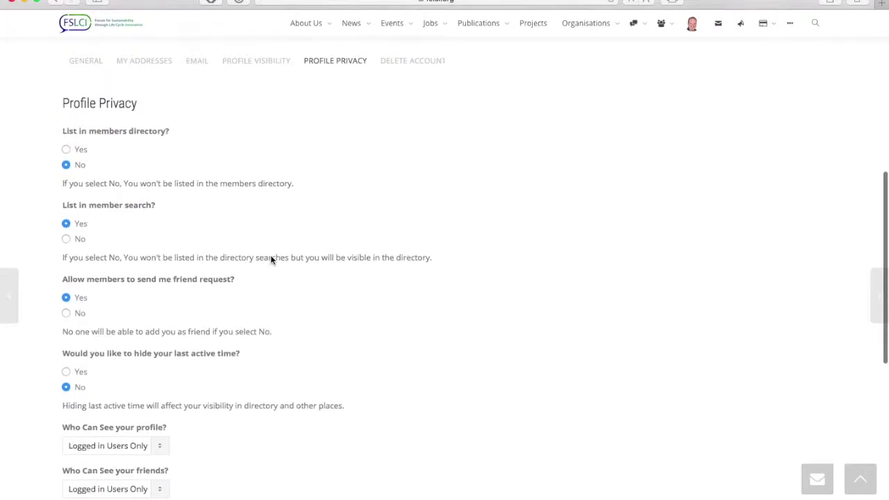
pyautogui.scroll(5, 271, 261)
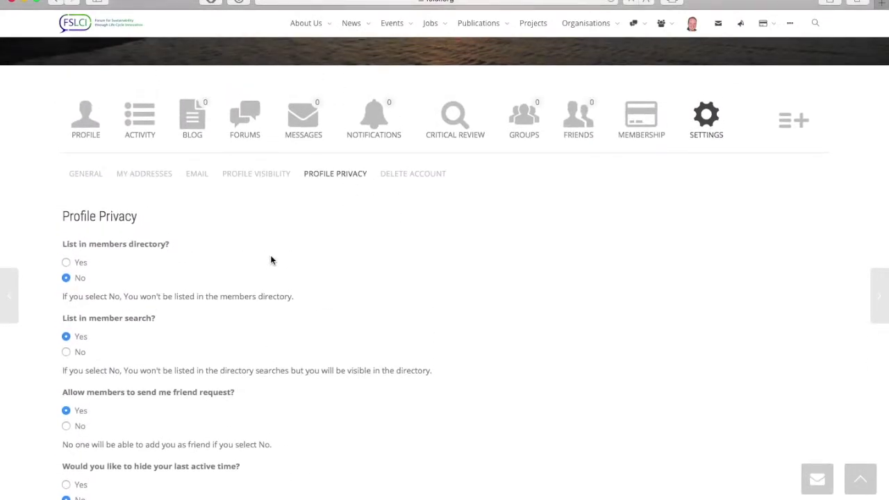
pyautogui.scroll(4, 271, 260)
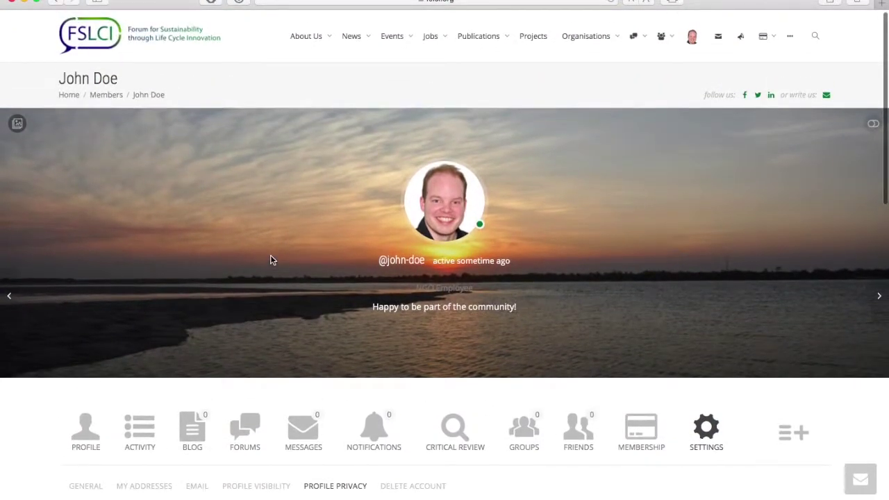
pyautogui.scroll(-2, 271, 261)
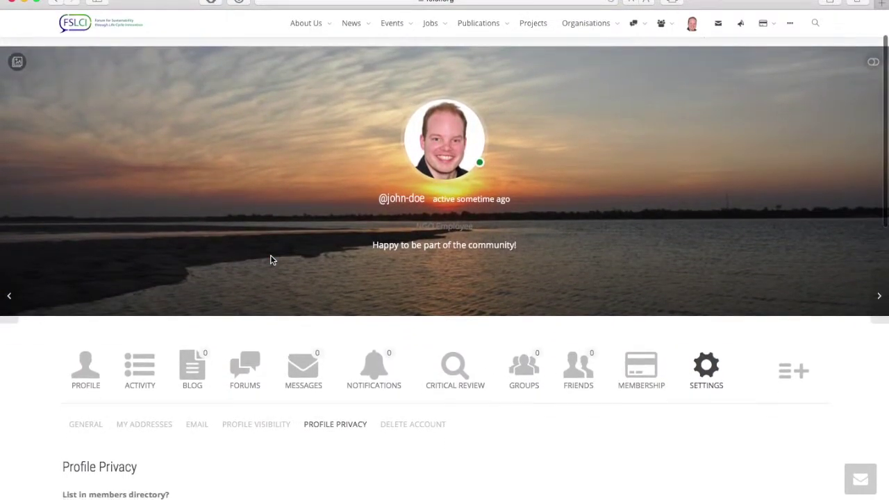
pyautogui.scroll(-7, 271, 261)
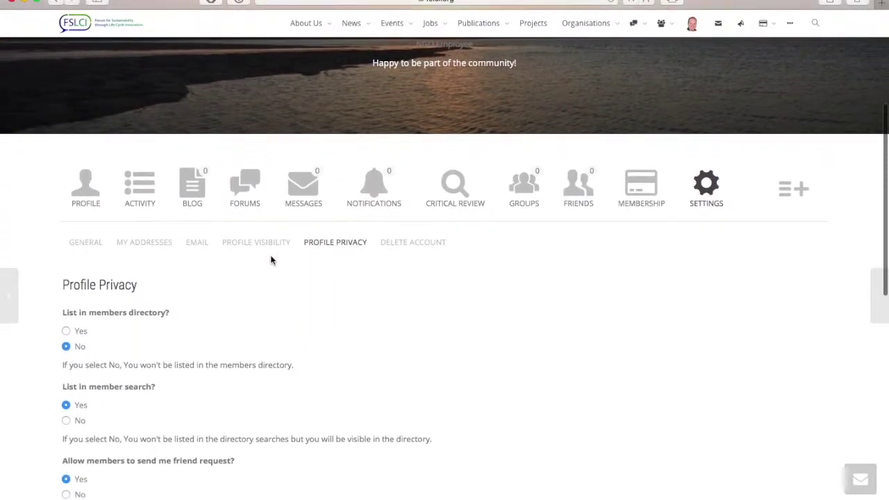
pyautogui.scroll(-1, 272, 260)
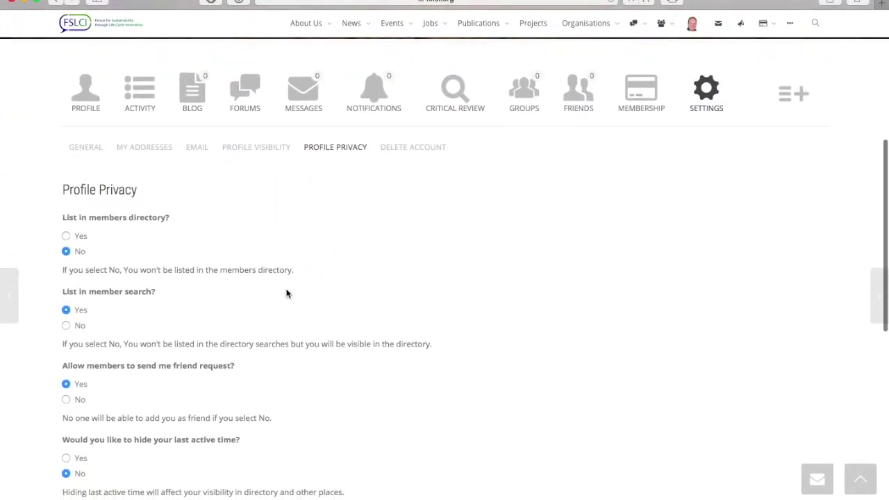
pyautogui.scroll(-2, 292, 287)
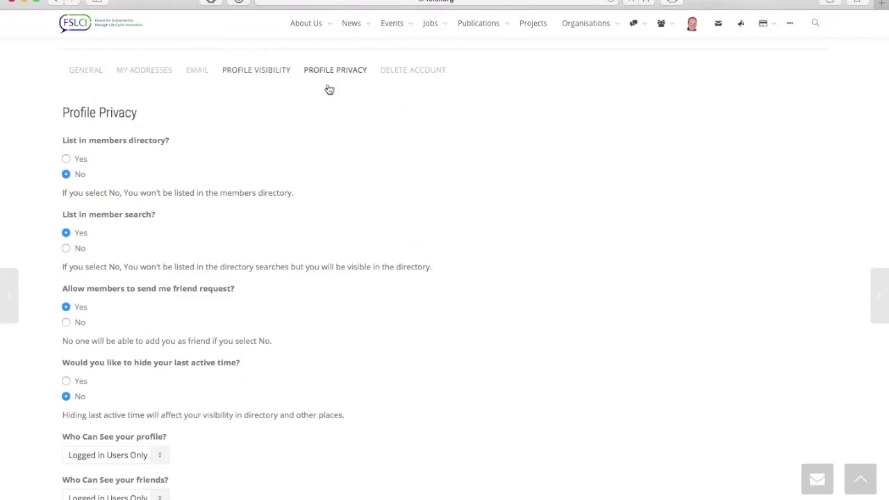
pyautogui.scroll(3, 337, 104)
pyautogui.scroll(3, 340, 111)
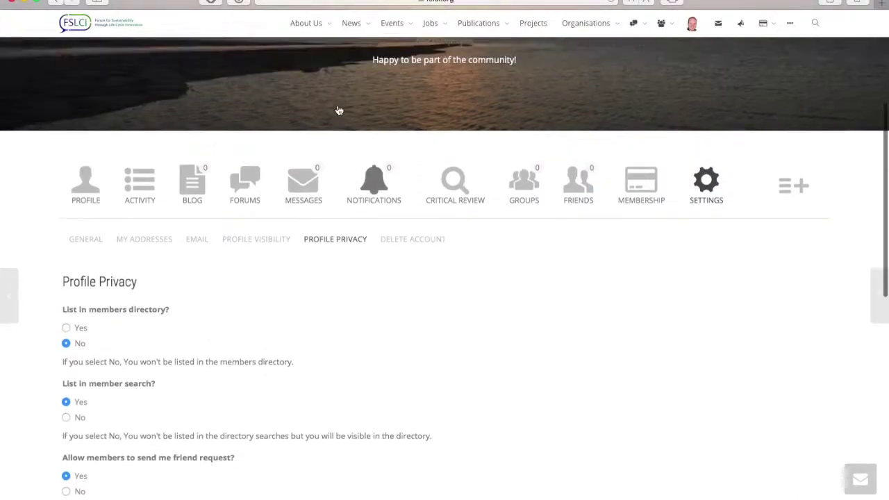
pyautogui.scroll(3, 339, 109)
pyautogui.scroll(3, 336, 109)
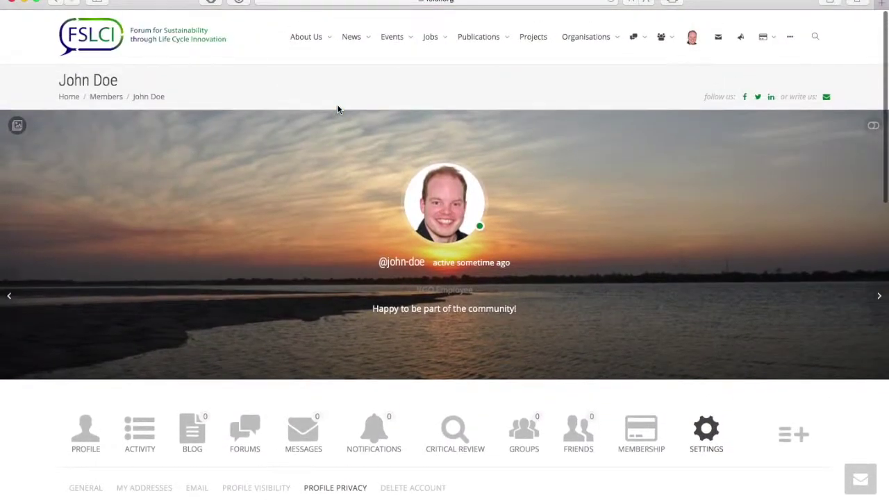